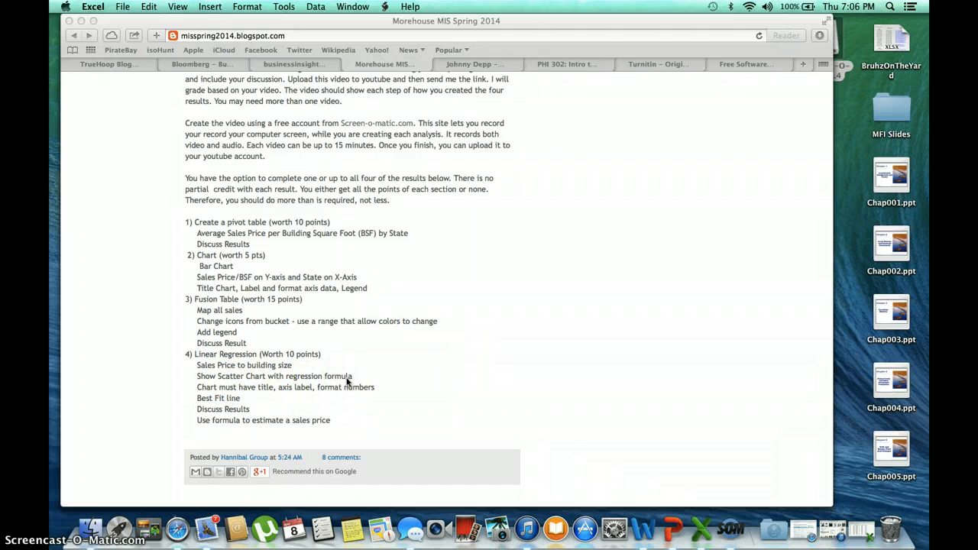
Switch to the MIS_FinalProjects.xlsx workbook in Excel and bring the sheet's columns from Street Address onward into view.
{"action": "left_click", "coordinate": [863, 529]}
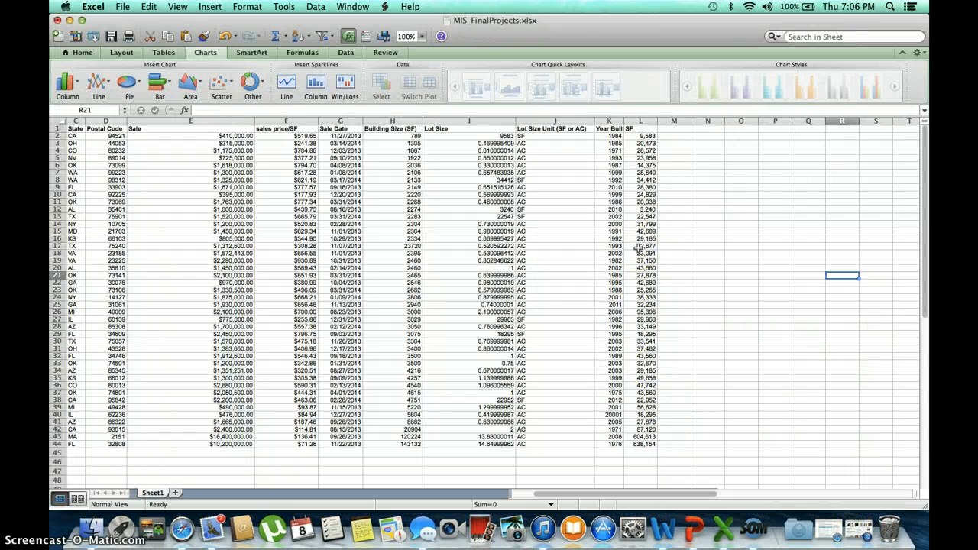
{"action": "left_click", "coordinate": [728, 175]}
{"action": "left_click", "coordinate": [703, 162]}
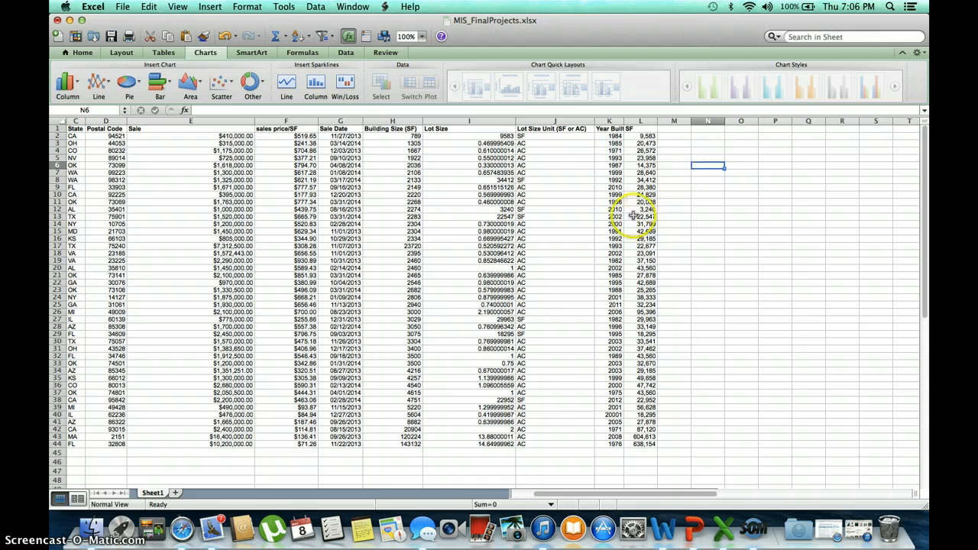
{"action": "scroll", "coordinate": [637, 216], "scroll_direction": "left", "scroll_amount": 3}
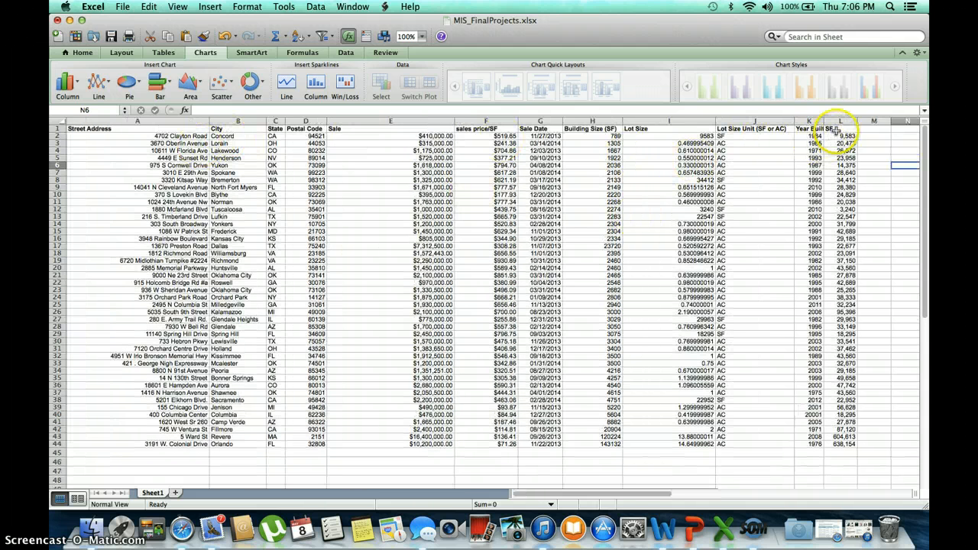
{"action": "left_click", "coordinate": [894, 172]}
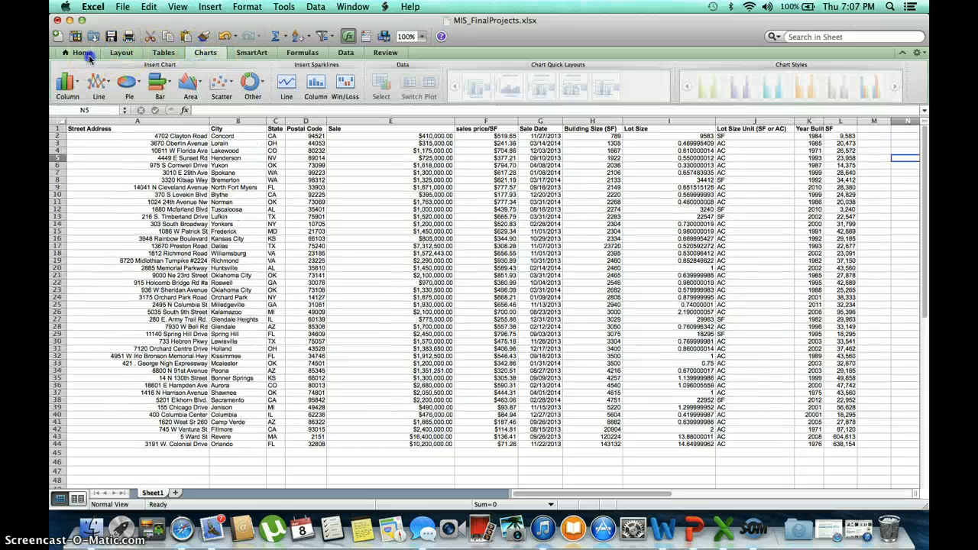
Insert a blank scatter chart on Sheet1 without any data selected.
{"action": "left_click", "coordinate": [83, 53]}
{"action": "left_click", "coordinate": [204, 53]}
{"action": "left_click", "coordinate": [222, 82]}
{"action": "left_click", "coordinate": [173, 157]}
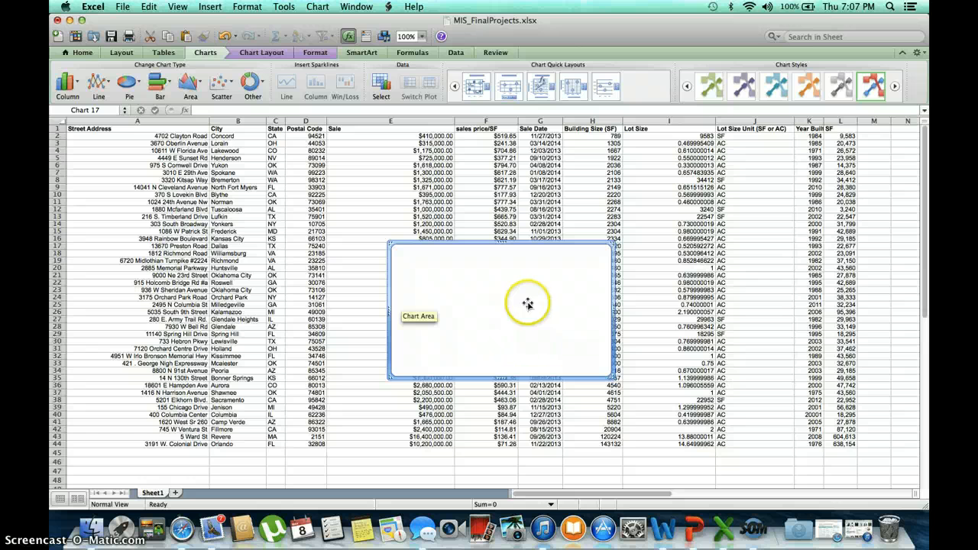
Add a data series to the blank scatter chart and name it "Sales Prive vs. Building Size".
{"action": "right_click", "coordinate": [484, 286]}
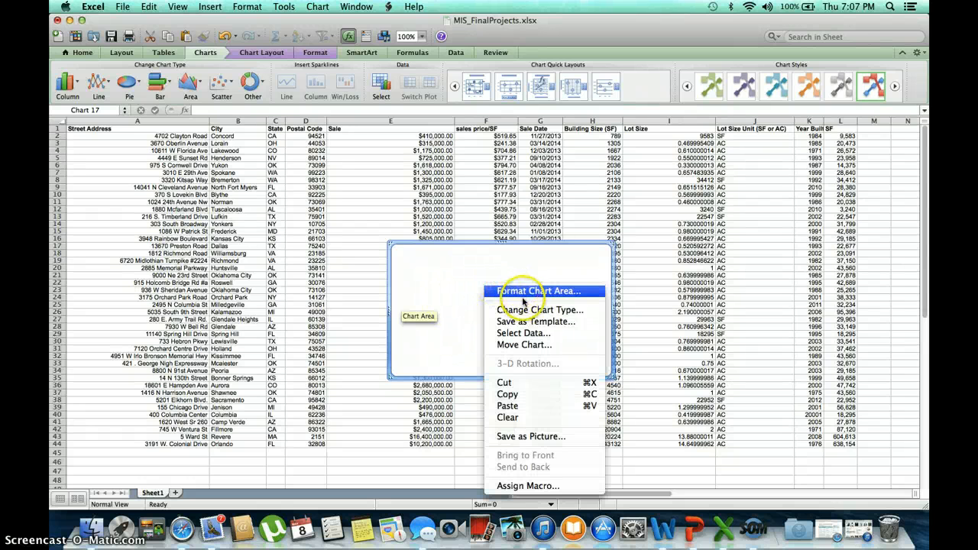
{"action": "left_click", "coordinate": [523, 334]}
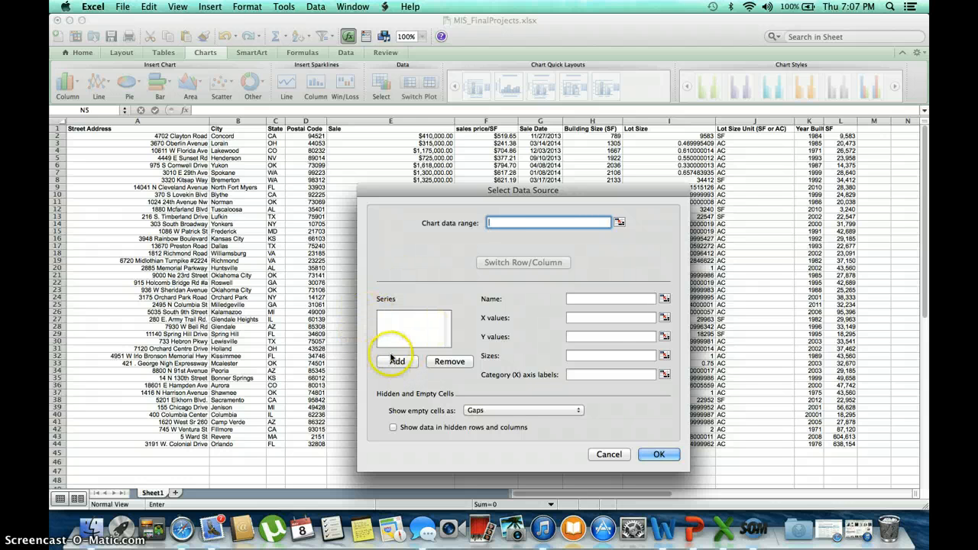
{"action": "left_click", "coordinate": [395, 362]}
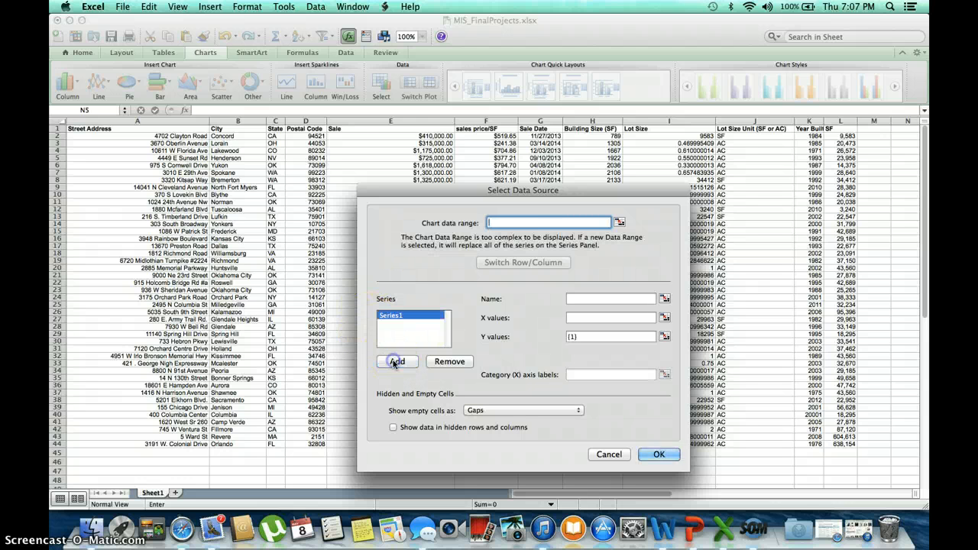
{"action": "left_click", "coordinate": [587, 299]}
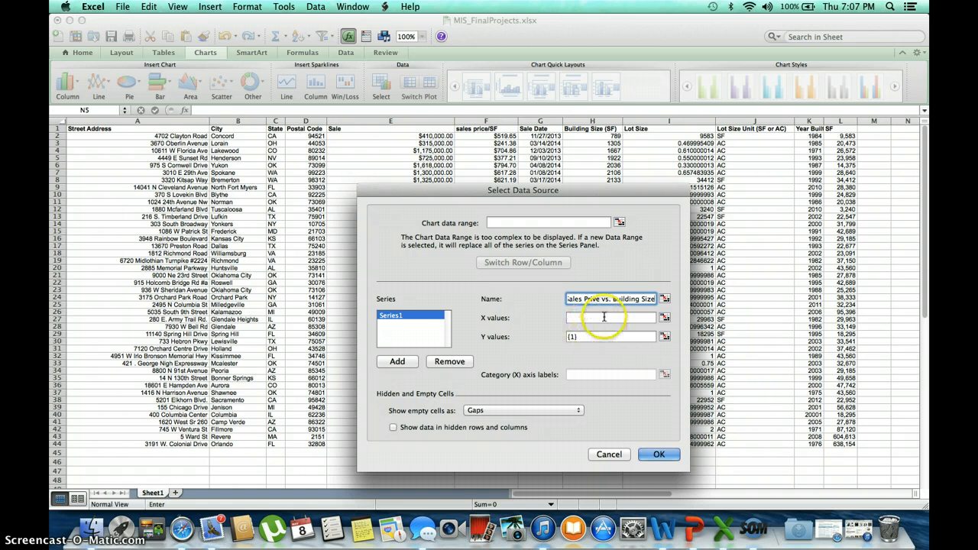
Set the series' X values to the Building Size (SF) data, Sheet1 cells H2:H44.
{"action": "left_click", "coordinate": [604, 317]}
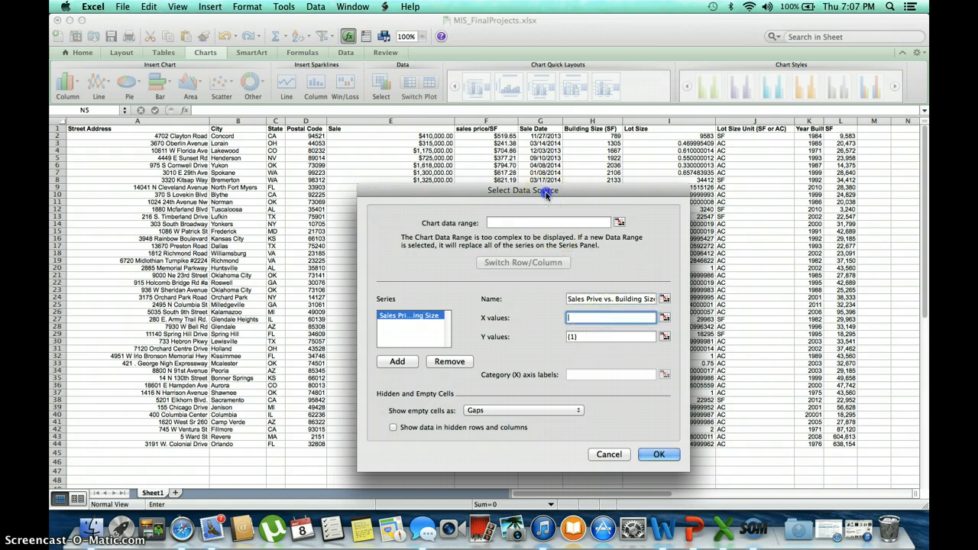
{"action": "left_click_drag", "start_coordinate": [547, 193], "coordinate": [785, 170]}
{"action": "left_click", "coordinate": [589, 136]}
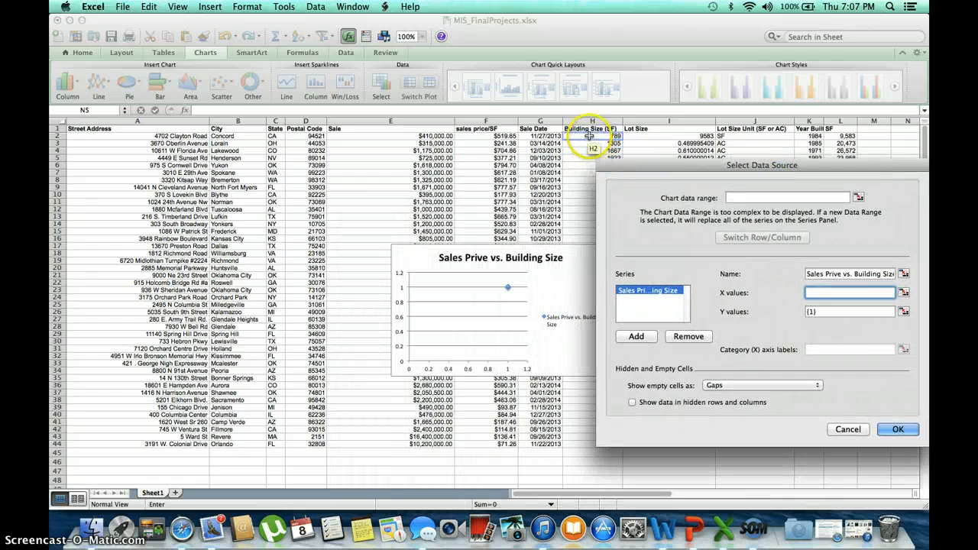
{"action": "left_click_drag", "start_coordinate": [589, 136], "coordinate": [616, 443]}
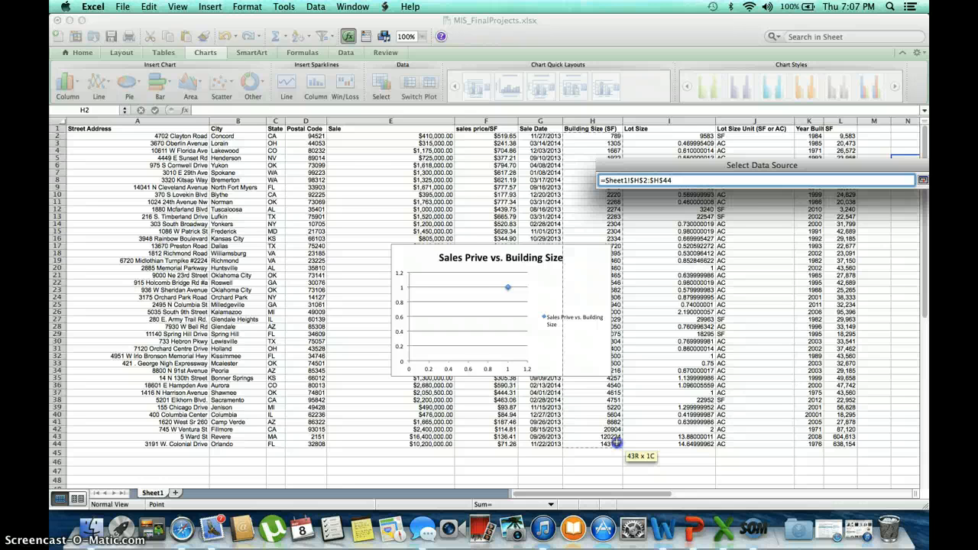
{"action": "left_click_drag", "start_coordinate": [616, 443], "coordinate": [616, 444]}
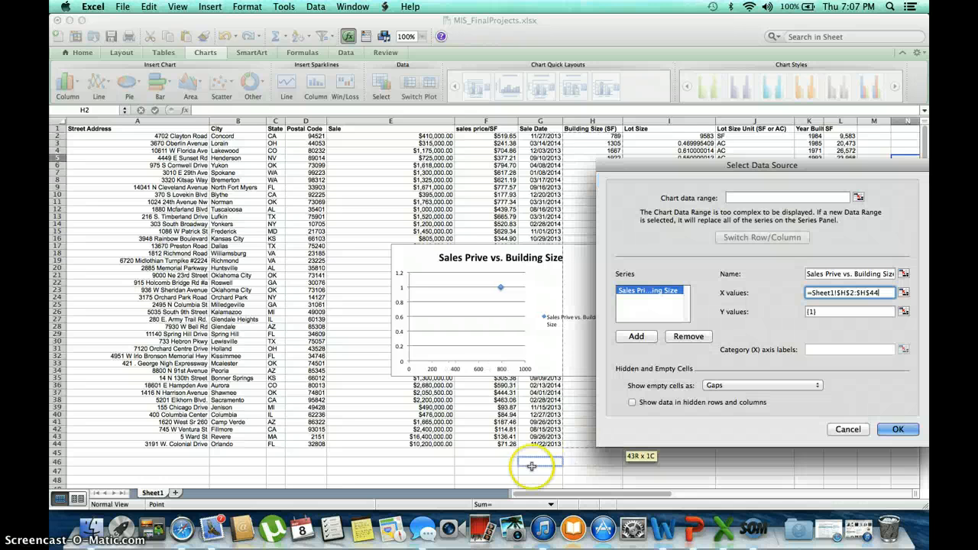
Set the series' Y values to the Sale column data, Sheet1 cells E2:E44, and apply the data source.
{"action": "left_click", "coordinate": [862, 312]}
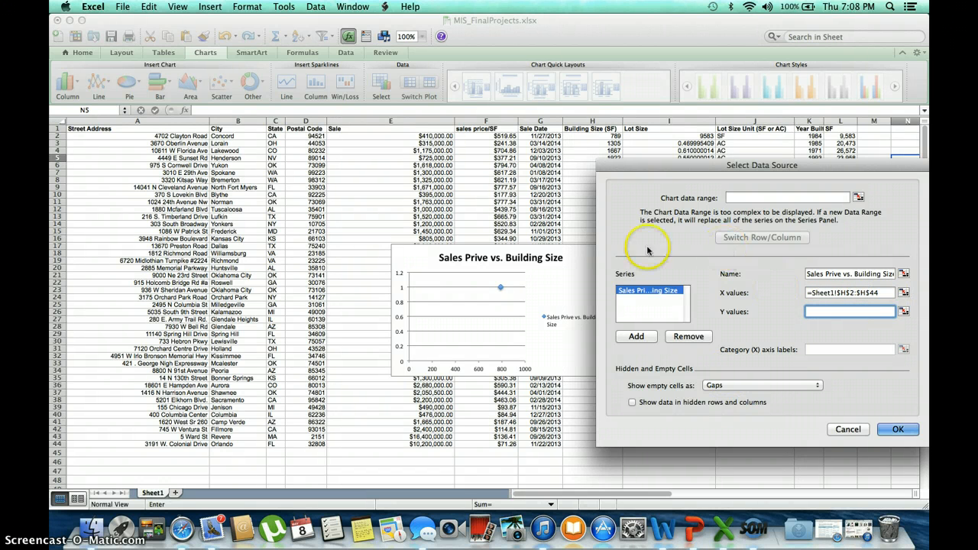
{"action": "left_click_drag", "start_coordinate": [414, 136], "coordinate": [385, 445]}
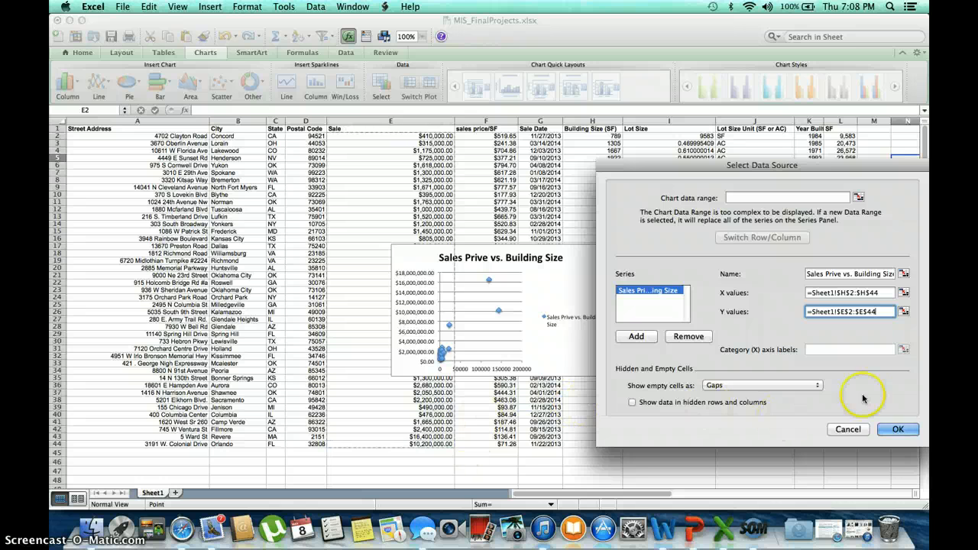
{"action": "left_click", "coordinate": [898, 429]}
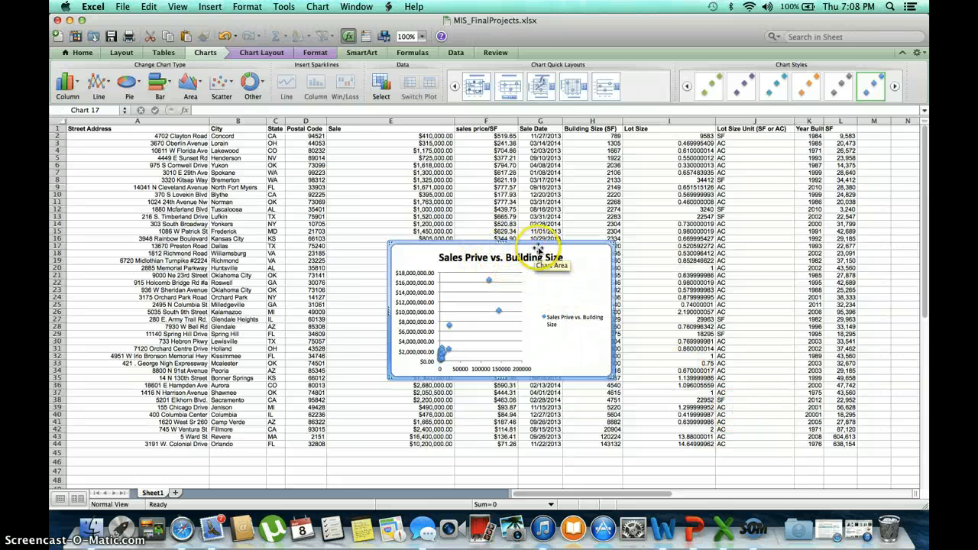
Move the chart over the Building Size and Lot Size columns and correct its title to "Sales Price vs. Building Size".
{"action": "left_click_drag", "start_coordinate": [563, 247], "coordinate": [684, 246]}
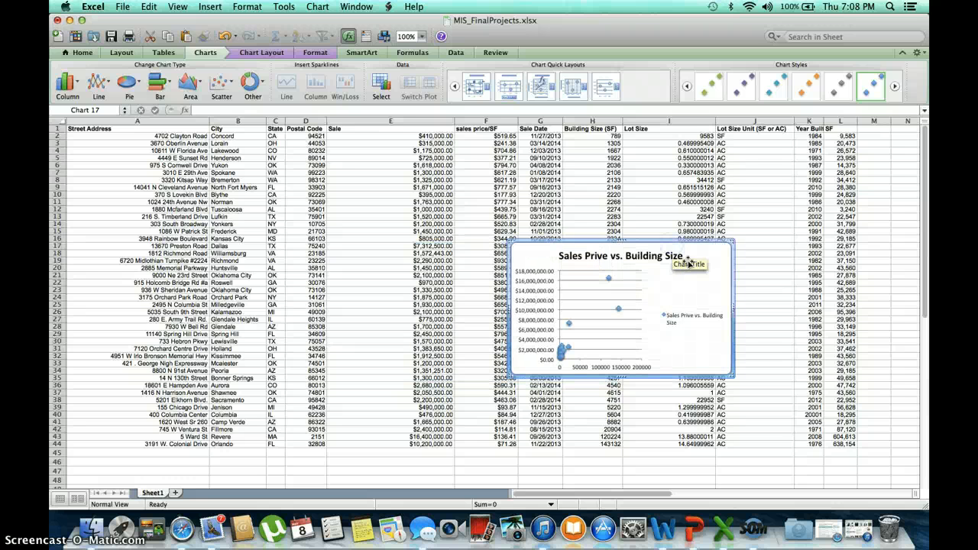
{"action": "left_click", "coordinate": [599, 255]}
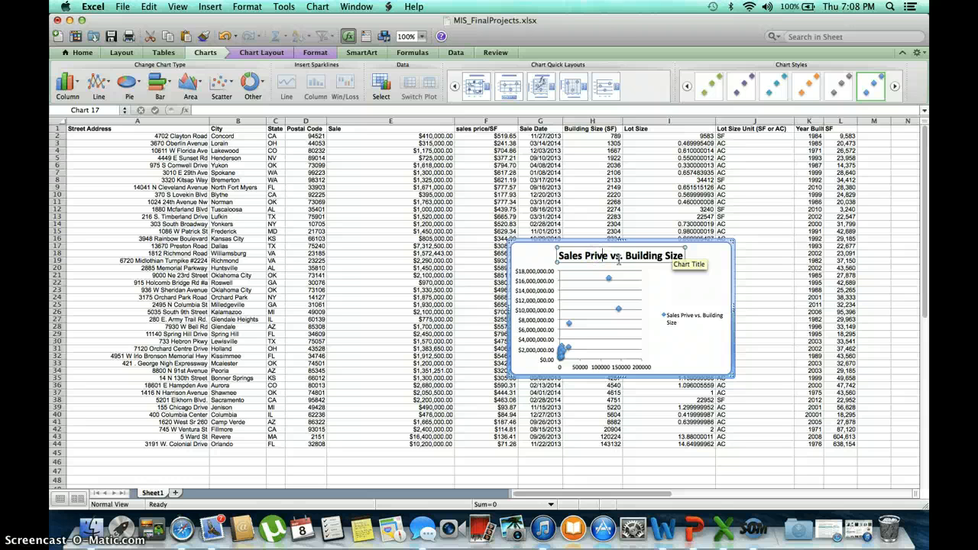
{"action": "key", "text": "BackSpace"}
{"action": "type", "text": "c"}
{"action": "left_click", "coordinate": [713, 279]}
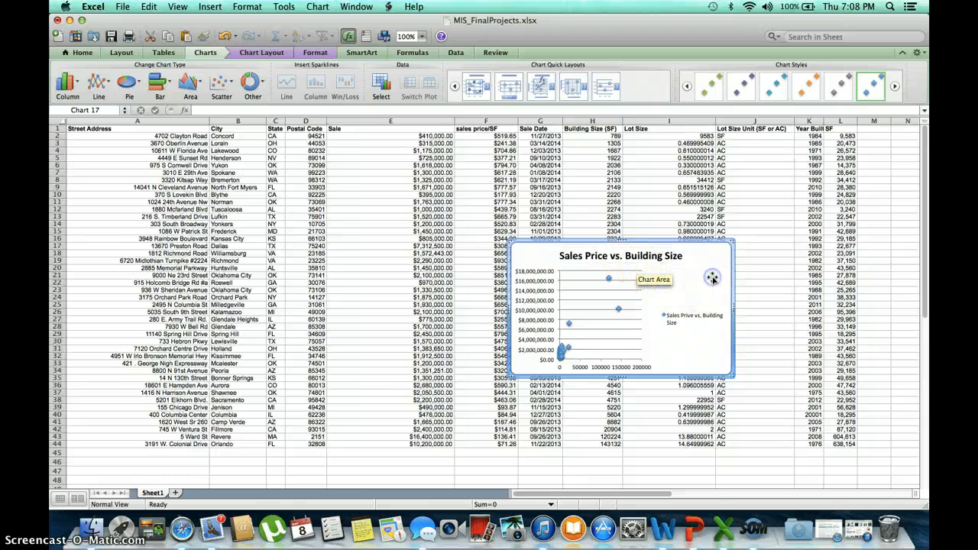
Move the scatter chart to a new sheet named ScatterPlot.
{"action": "right_click", "coordinate": [713, 256]}
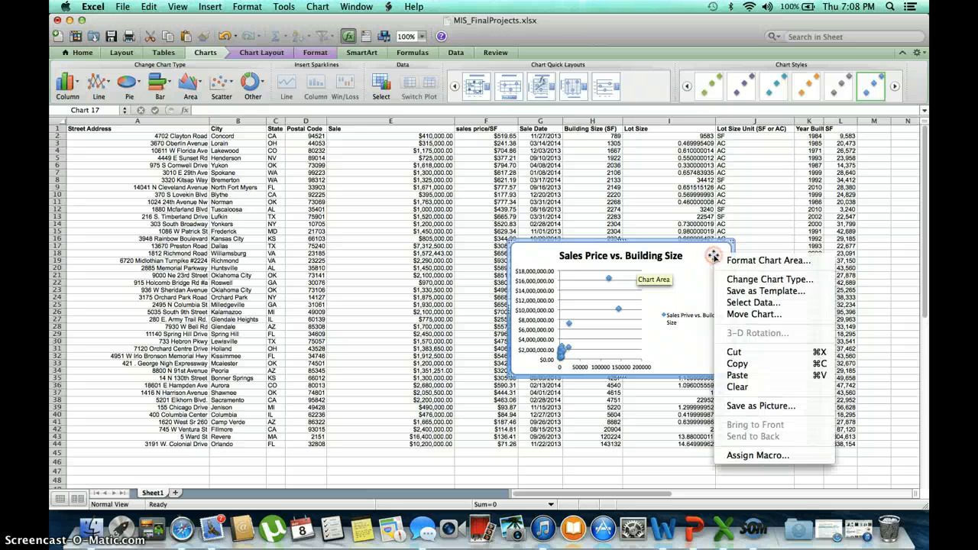
{"action": "left_click", "coordinate": [736, 314]}
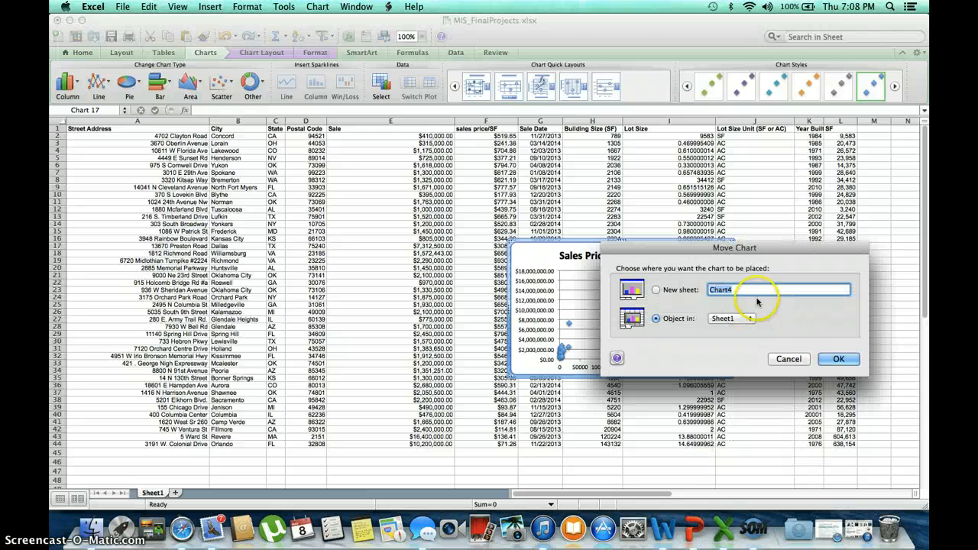
{"action": "left_click", "coordinate": [657, 290]}
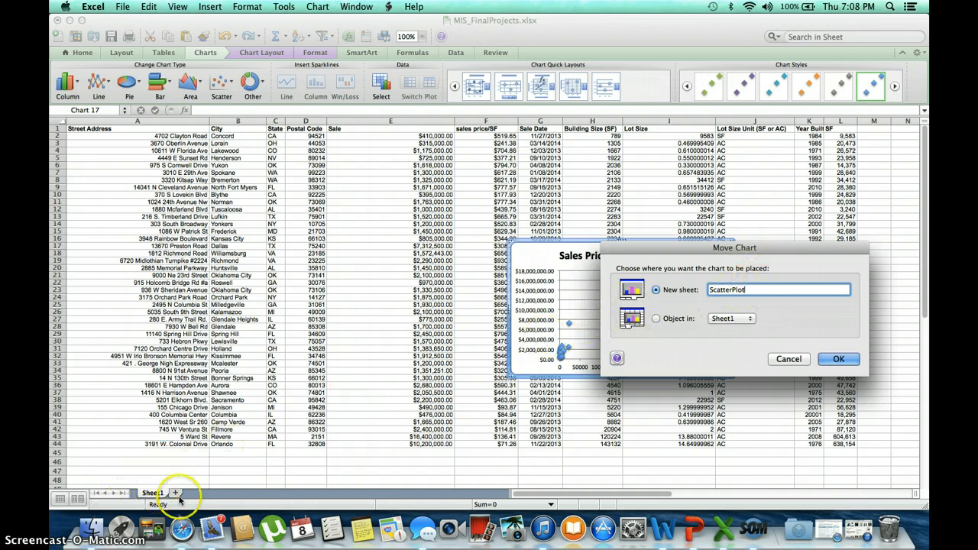
{"action": "key", "text": "Escape"}
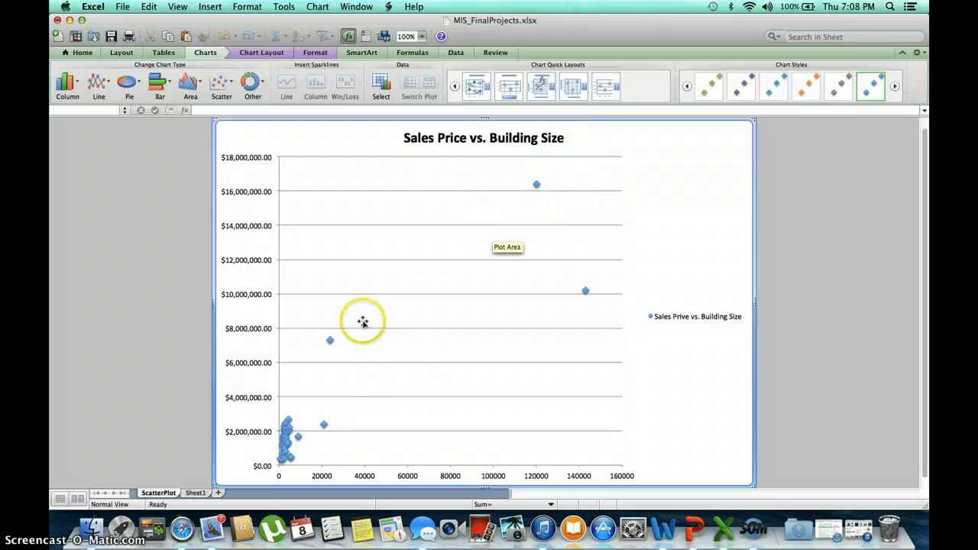
Add a linear trendline to the data series, displaying its equation and R-squared value on the chart.
{"action": "left_click", "coordinate": [330, 342]}
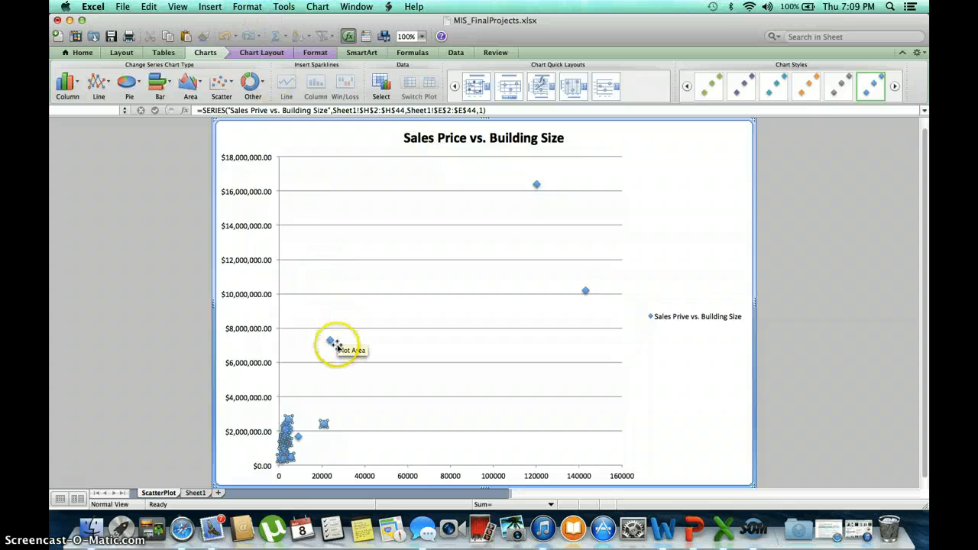
{"action": "mouse_move", "coordinate": [331, 342]}
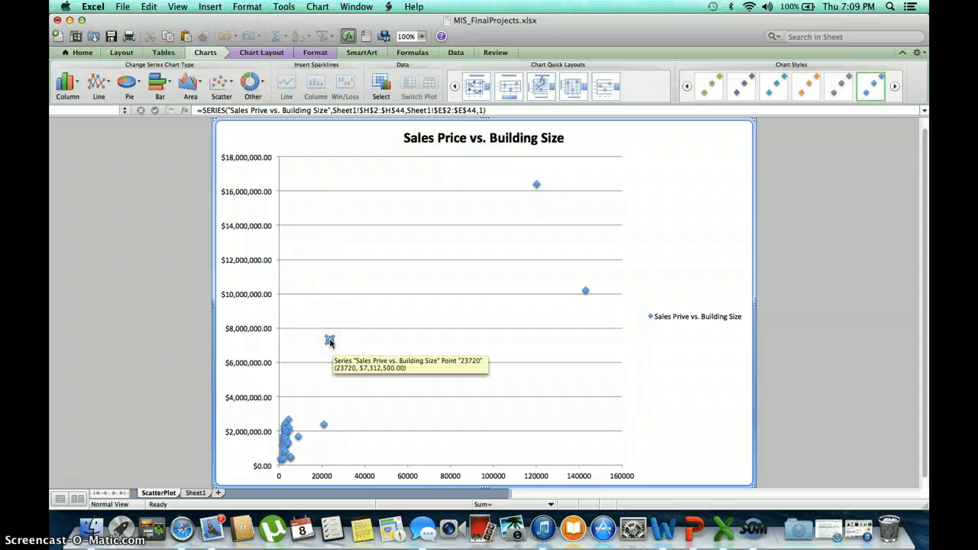
{"action": "left_click", "coordinate": [318, 7]}
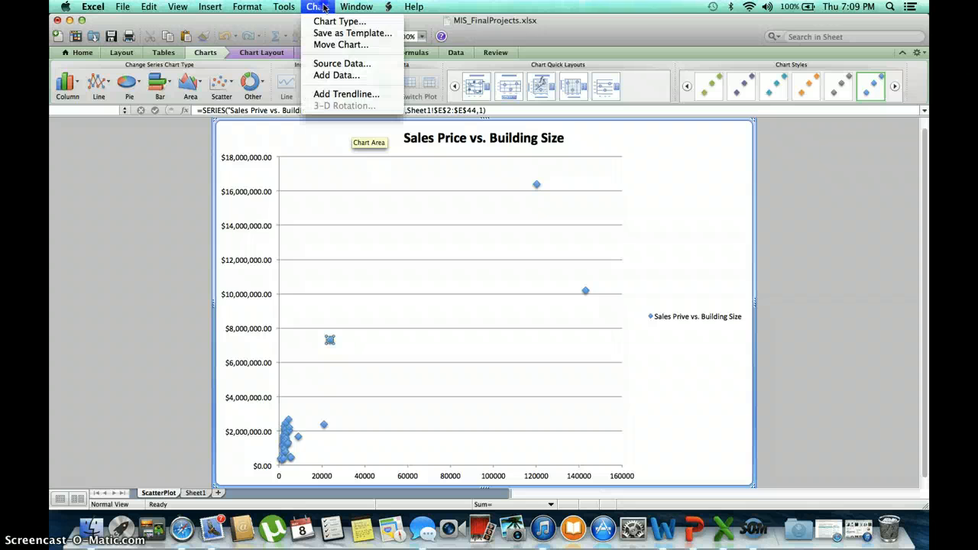
{"action": "left_click", "coordinate": [339, 94]}
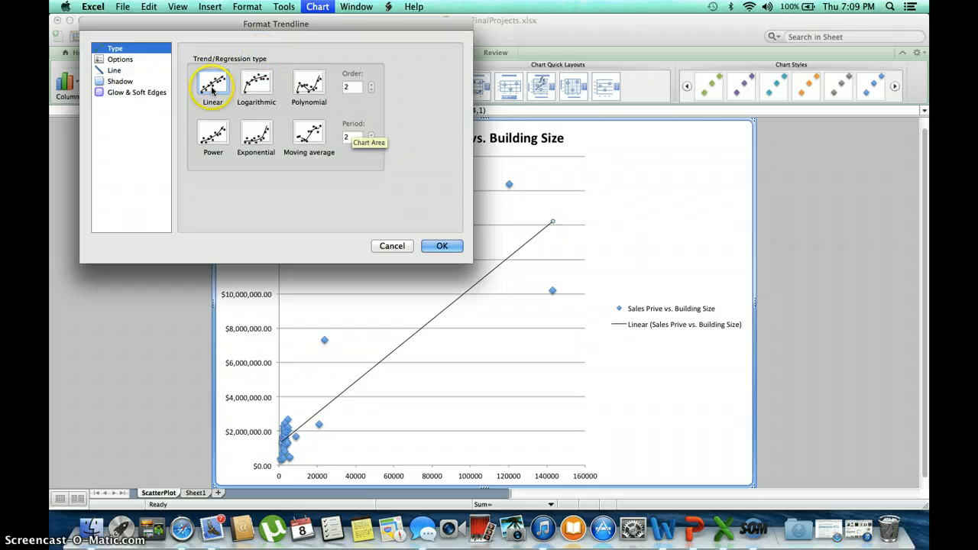
{"action": "left_click", "coordinate": [131, 60]}
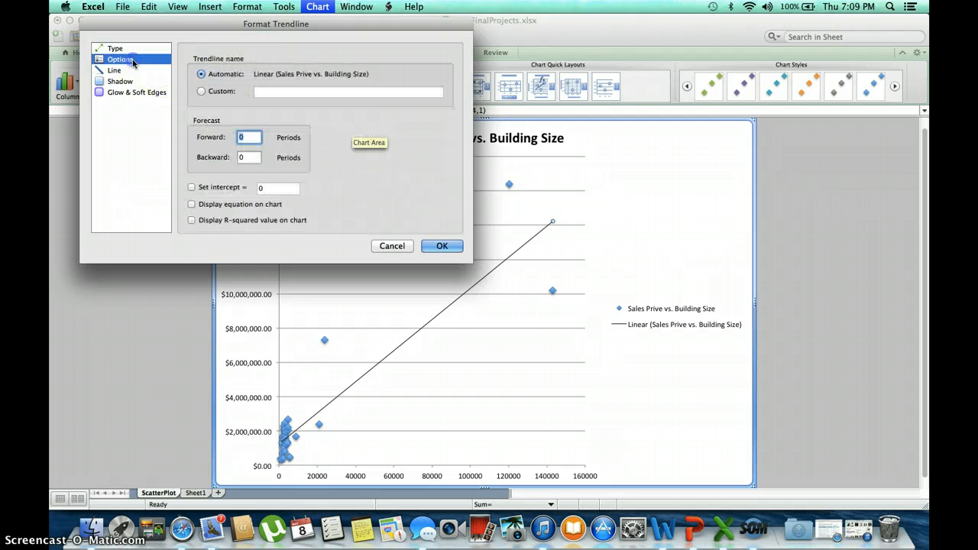
{"action": "left_click", "coordinate": [192, 220]}
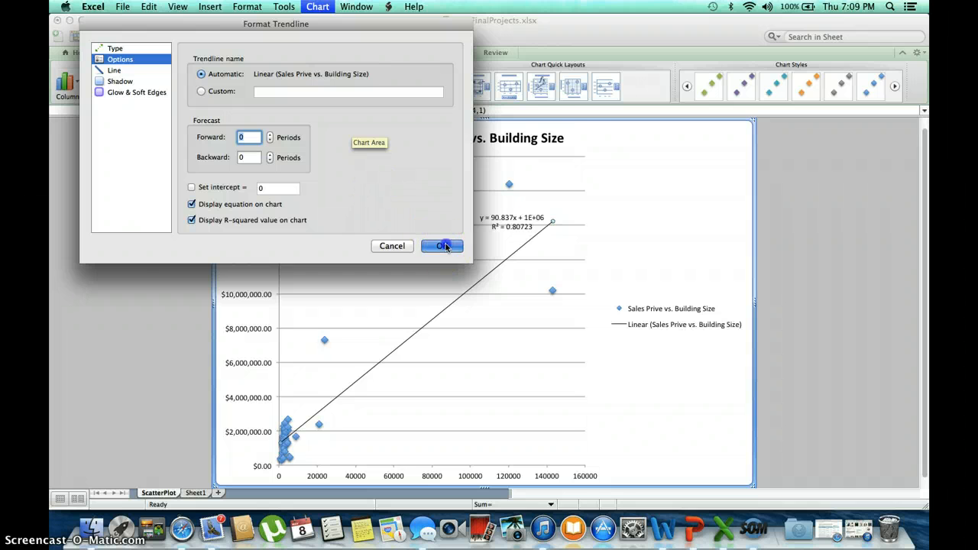
{"action": "left_click", "coordinate": [447, 246]}
Move the trendline's equation and R-squared label off the plot into the blank area above the legend.
{"action": "left_click", "coordinate": [516, 220]}
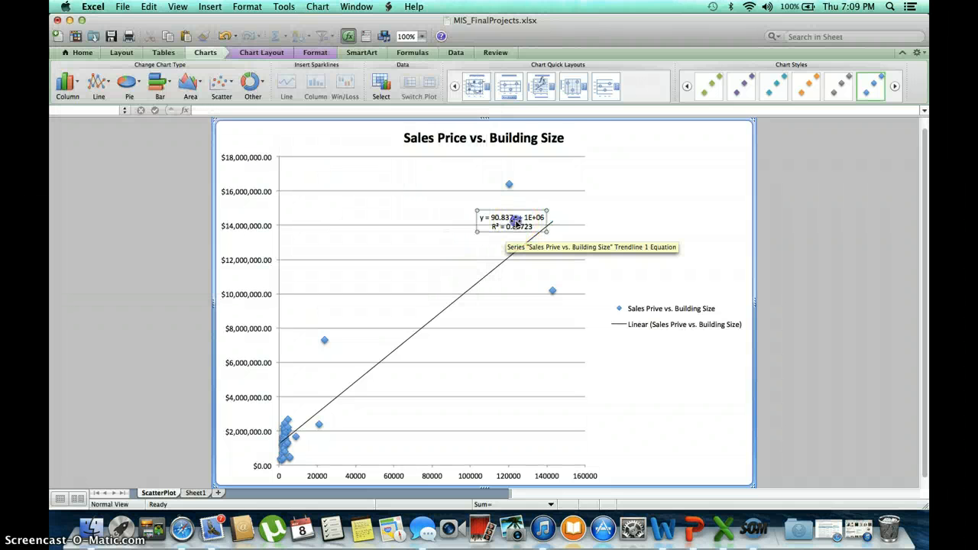
{"action": "left_click_drag", "start_coordinate": [516, 220], "coordinate": [568, 214]}
{"action": "left_click_drag", "start_coordinate": [645, 198], "coordinate": [668, 189]}
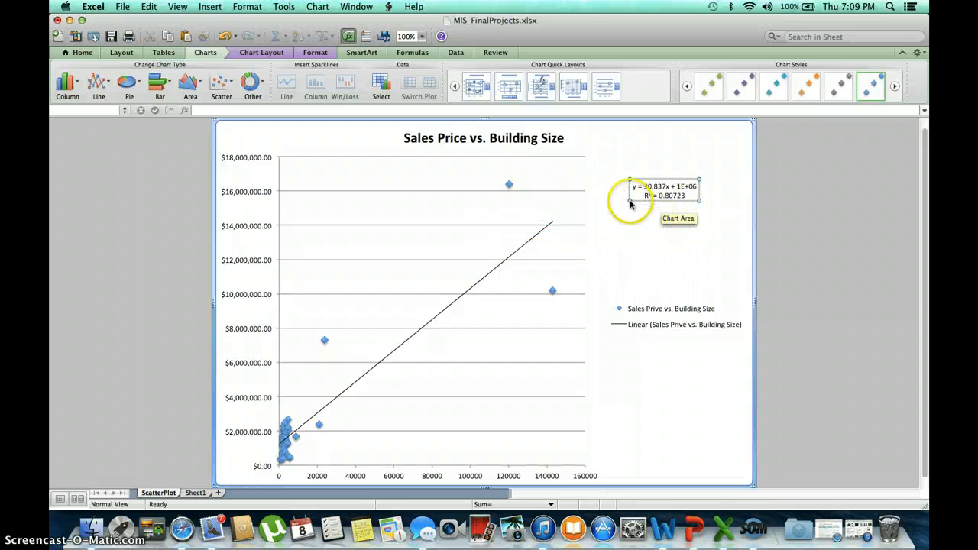
{"action": "left_click_drag", "start_coordinate": [615, 213], "coordinate": [620, 212]}
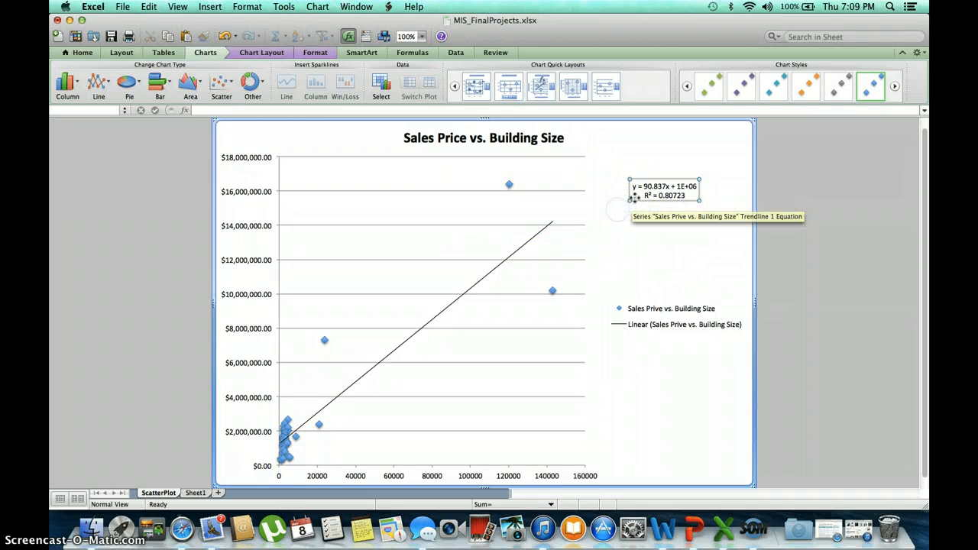
{"action": "left_click", "coordinate": [631, 204]}
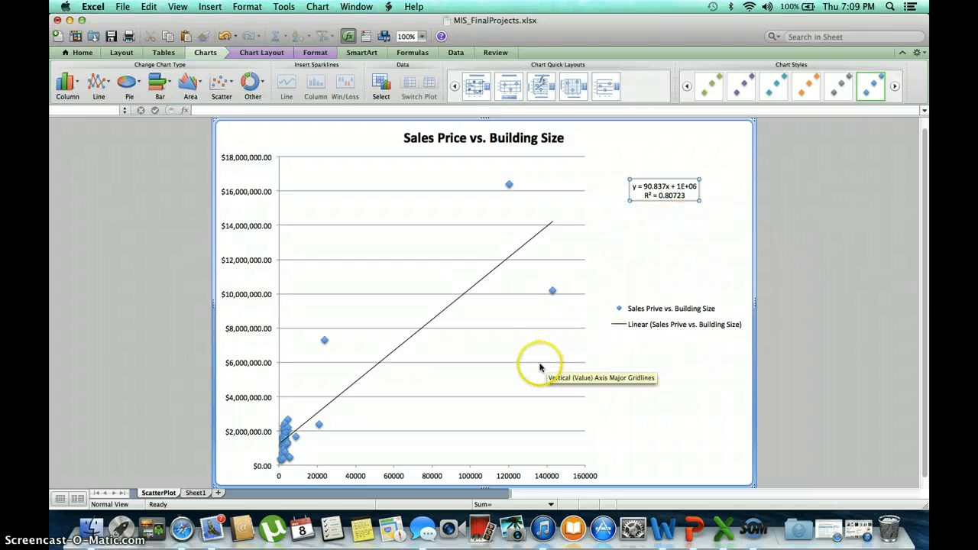
Add a title below the chart's horizontal axis reading "Building Size (SF)".
{"action": "left_click", "coordinate": [316, 52]}
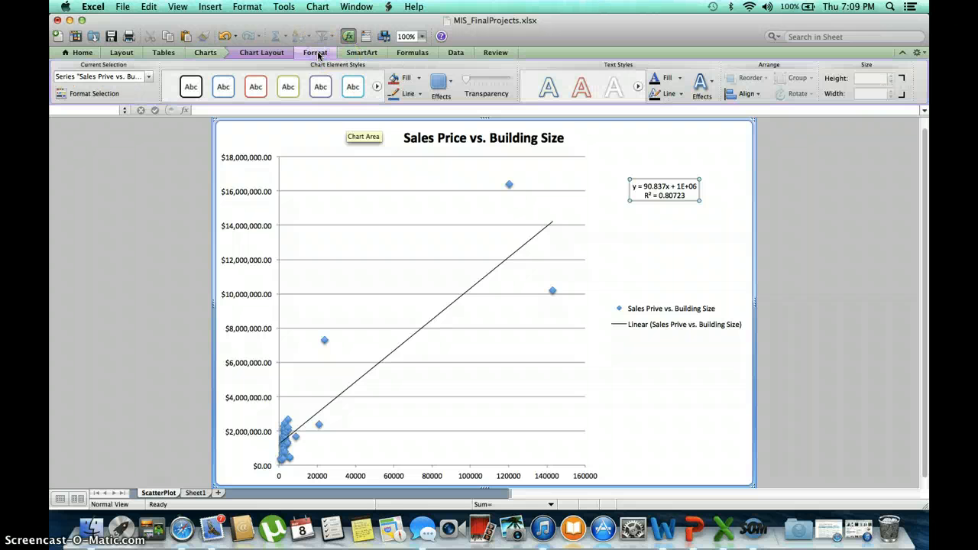
{"action": "left_click", "coordinate": [276, 53]}
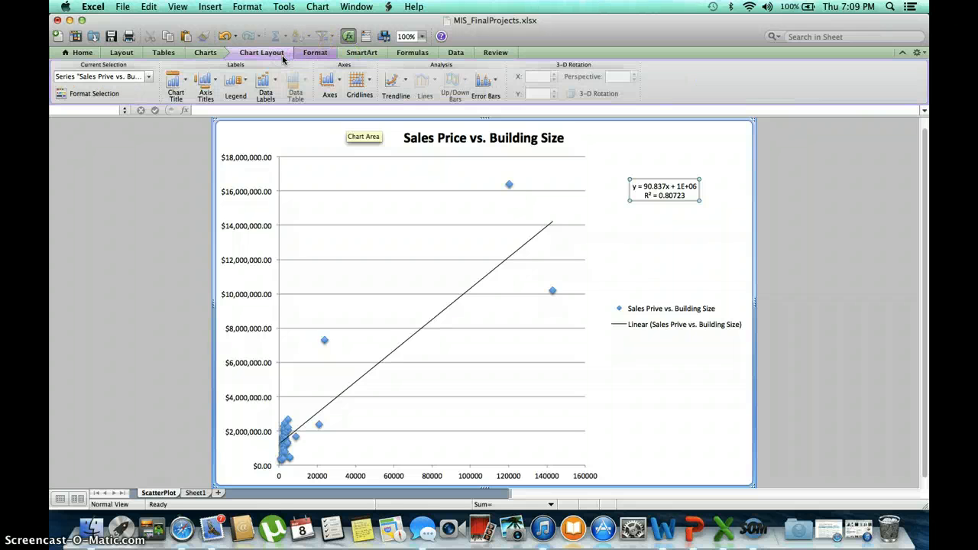
{"action": "left_click", "coordinate": [207, 87]}
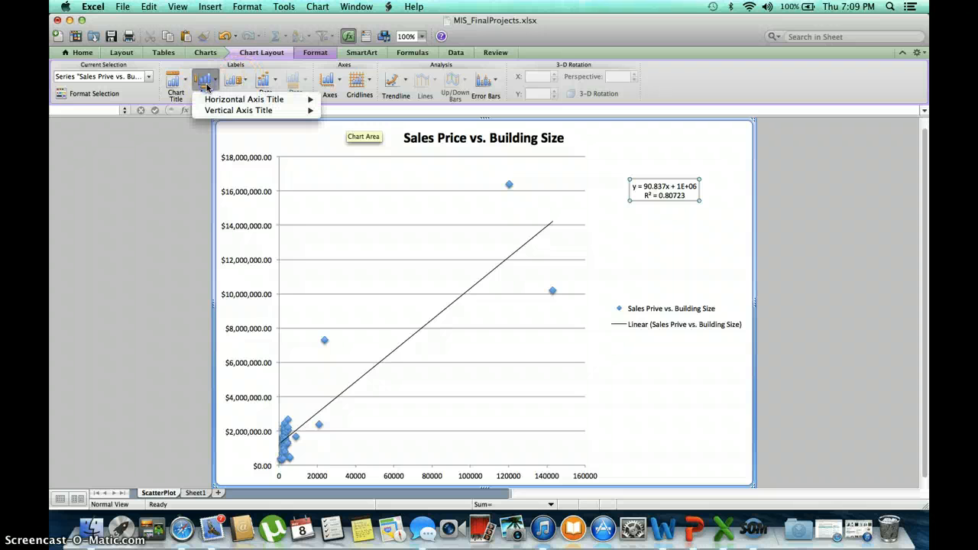
{"action": "left_click", "coordinate": [222, 101]}
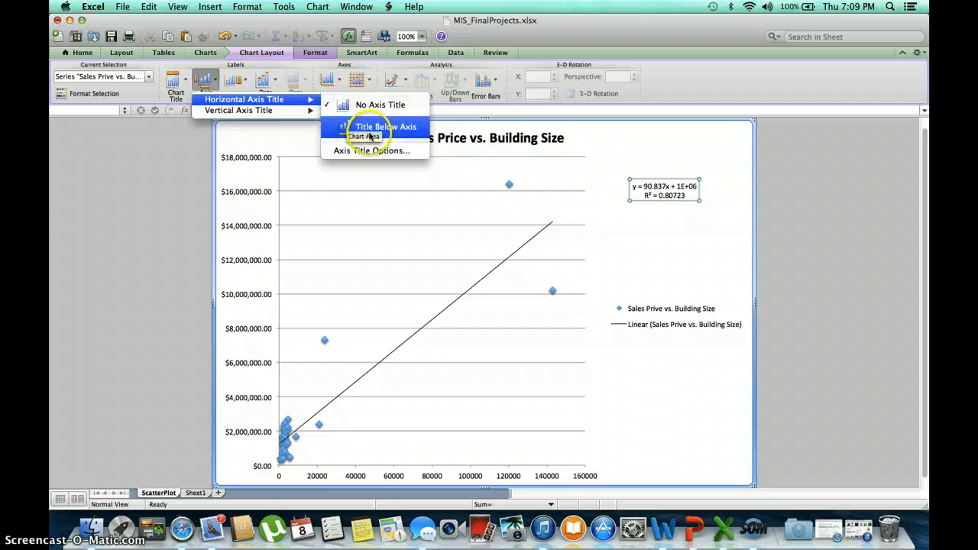
{"action": "left_click", "coordinate": [369, 135]}
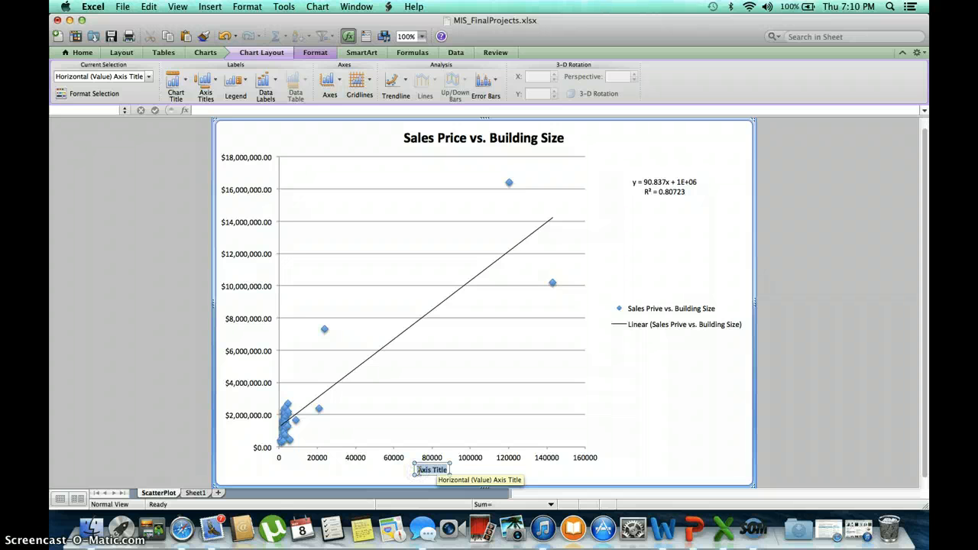
{"action": "type", "text": "Building Size (SF)"}
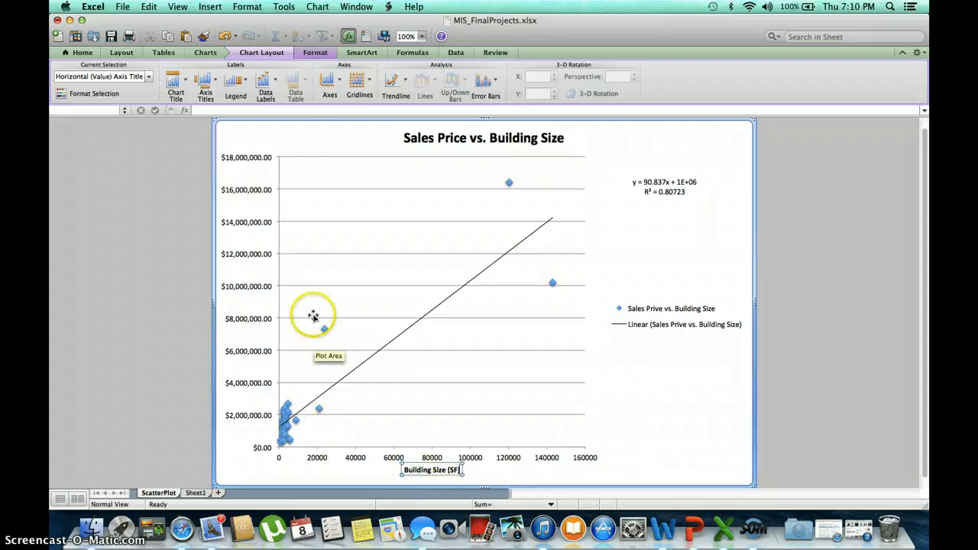
{"action": "left_click", "coordinate": [214, 84]}
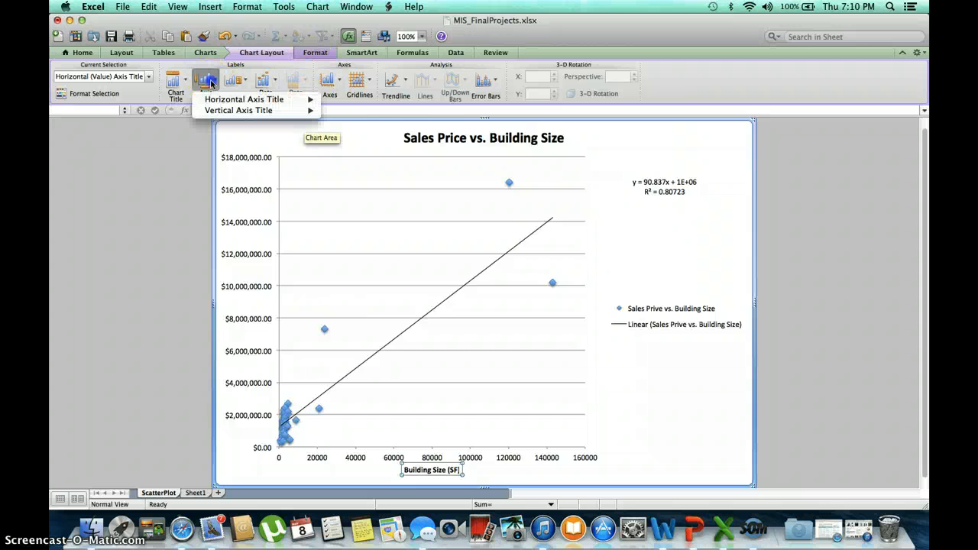
{"action": "mouse_move", "coordinate": [220, 110]}
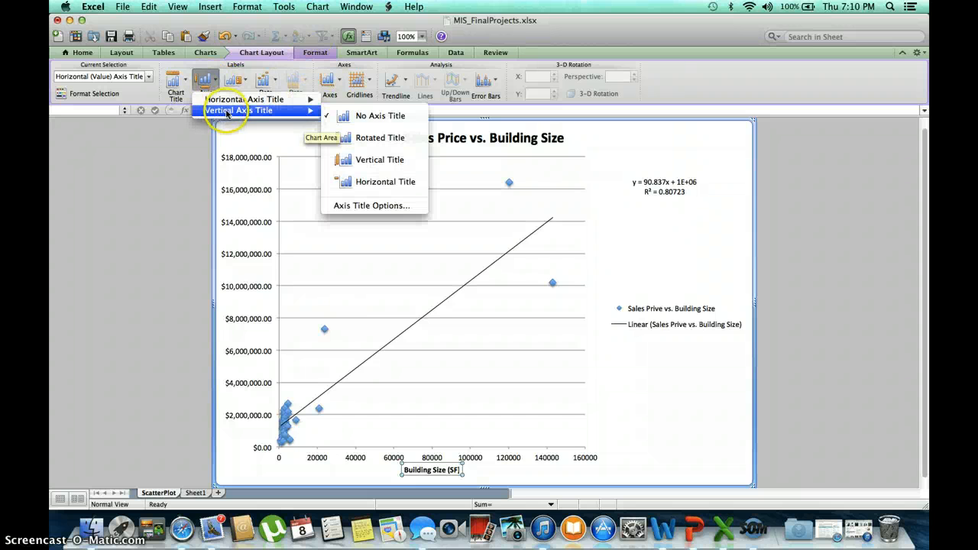
{"action": "left_click", "coordinate": [373, 168]}
{"action": "left_click", "coordinate": [373, 164]}
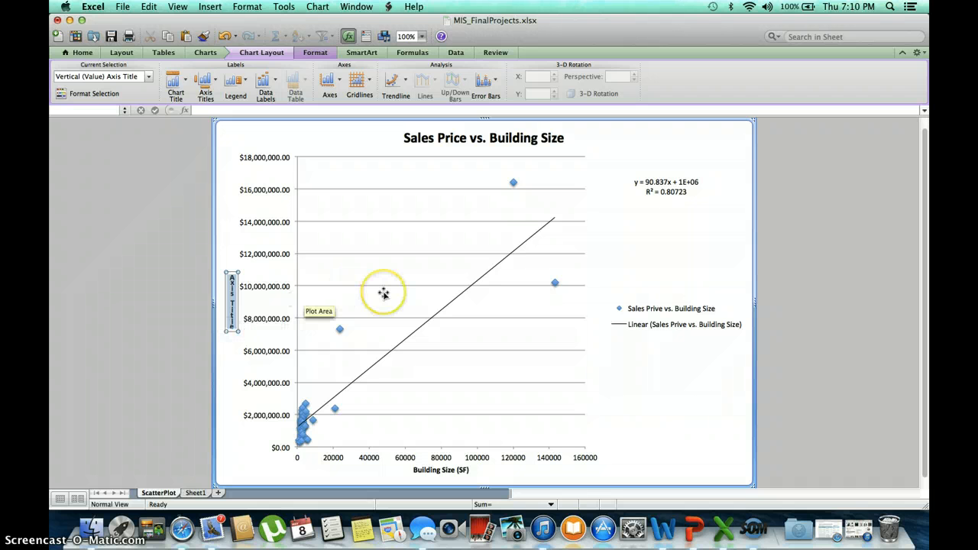
{"action": "type", "text": "P"}
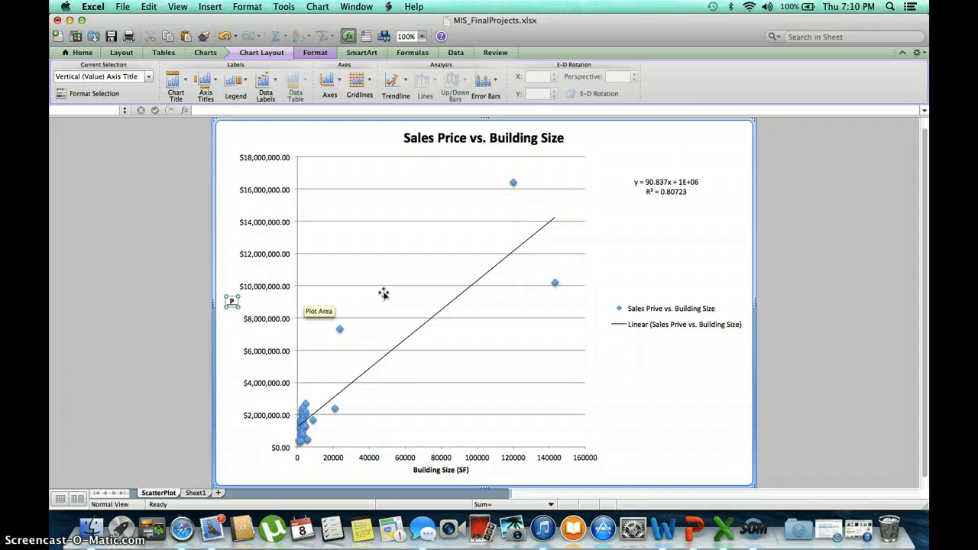
{"action": "type", "text": "rice"}
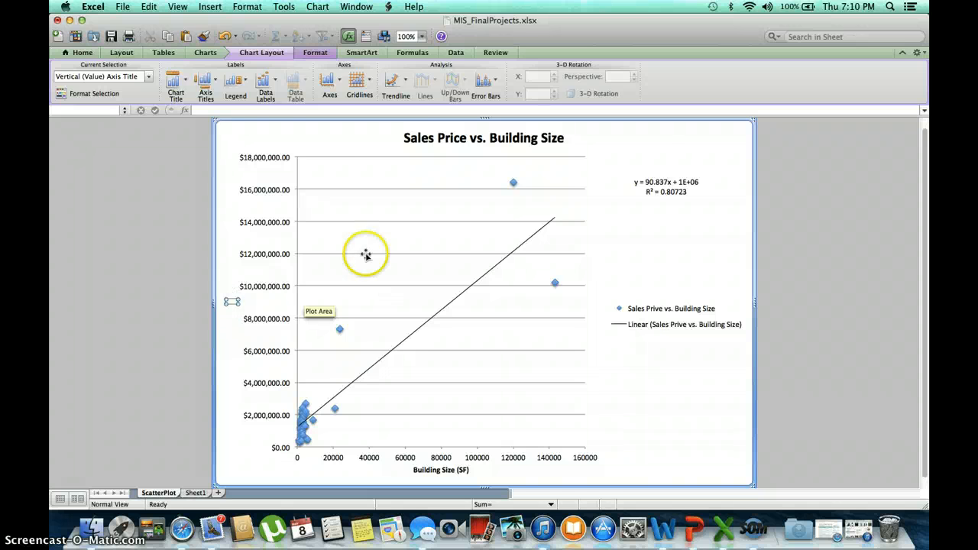
{"action": "left_click", "coordinate": [216, 88]}
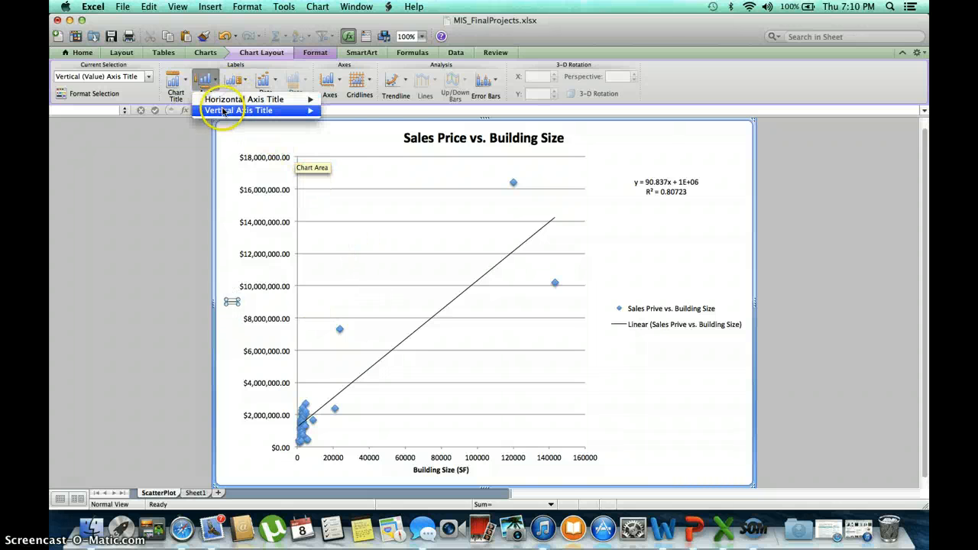
{"action": "mouse_move", "coordinate": [241, 110]}
{"action": "left_click", "coordinate": [365, 182]}
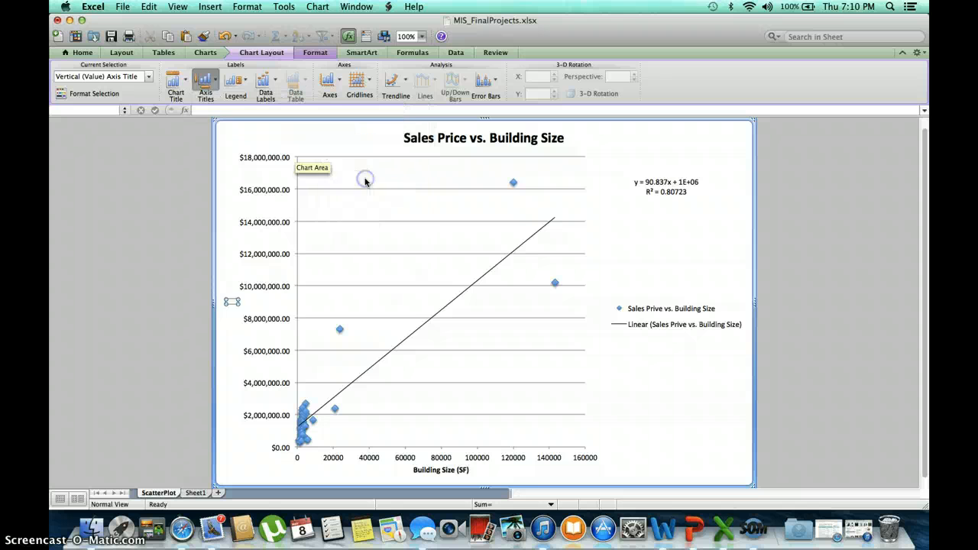
{"action": "left_click", "coordinate": [273, 257]}
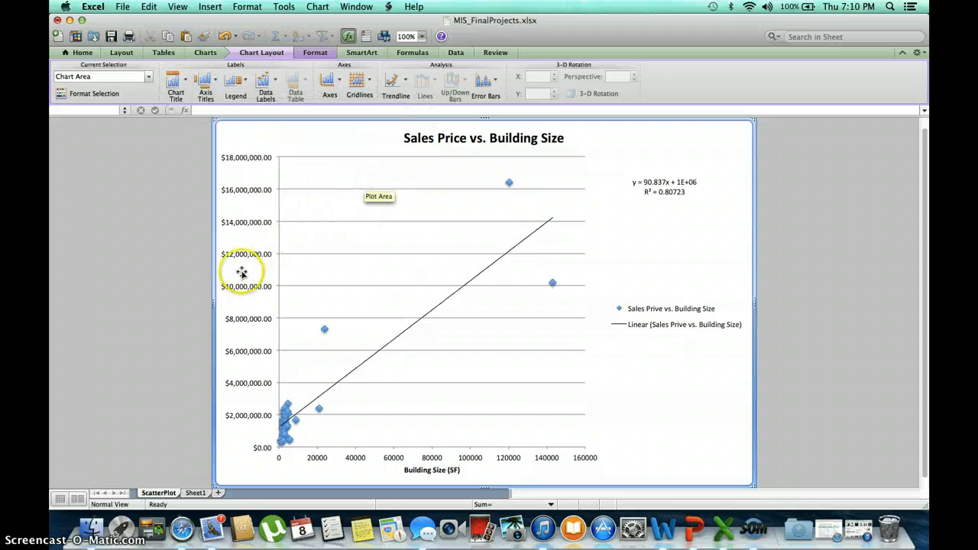
Add a horizontally oriented title to the vertical axis and select its placeholder text for replacement.
{"action": "left_click", "coordinate": [215, 80]}
{"action": "mouse_move", "coordinate": [229, 110]}
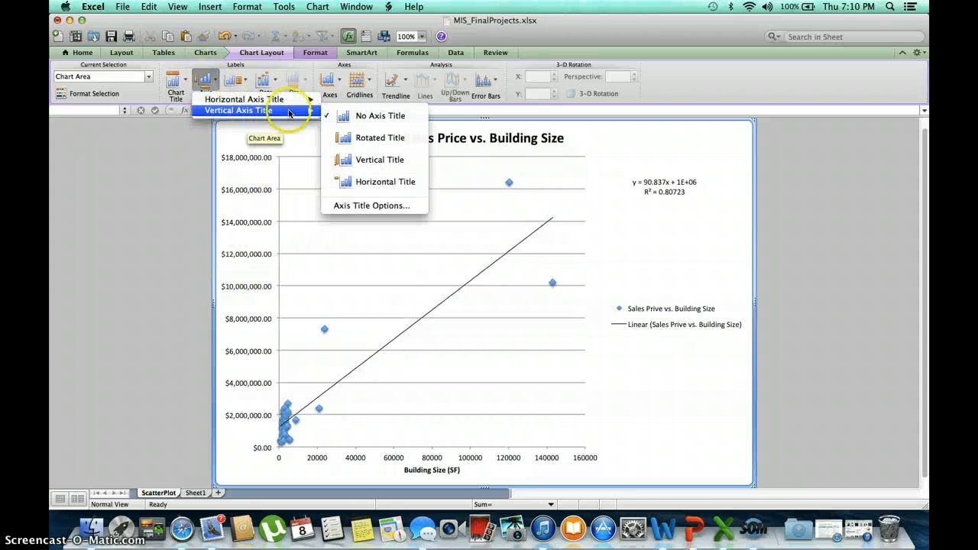
{"action": "left_click", "coordinate": [359, 182]}
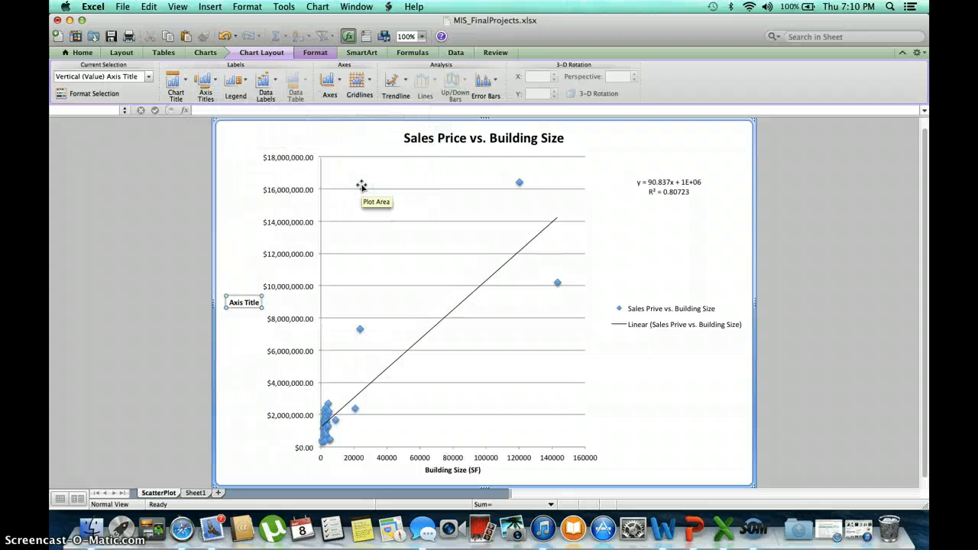
{"action": "left_click_drag", "start_coordinate": [259, 302], "coordinate": [245, 303]}
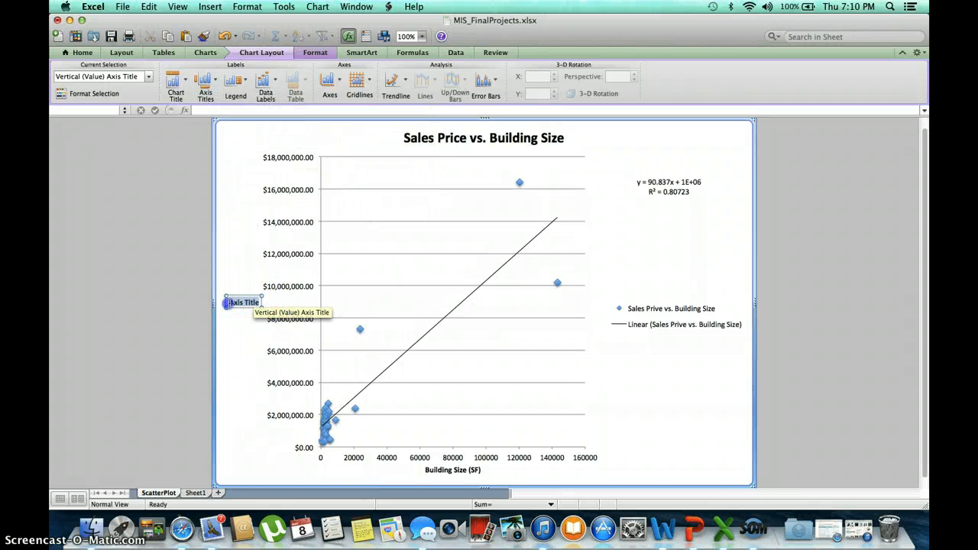